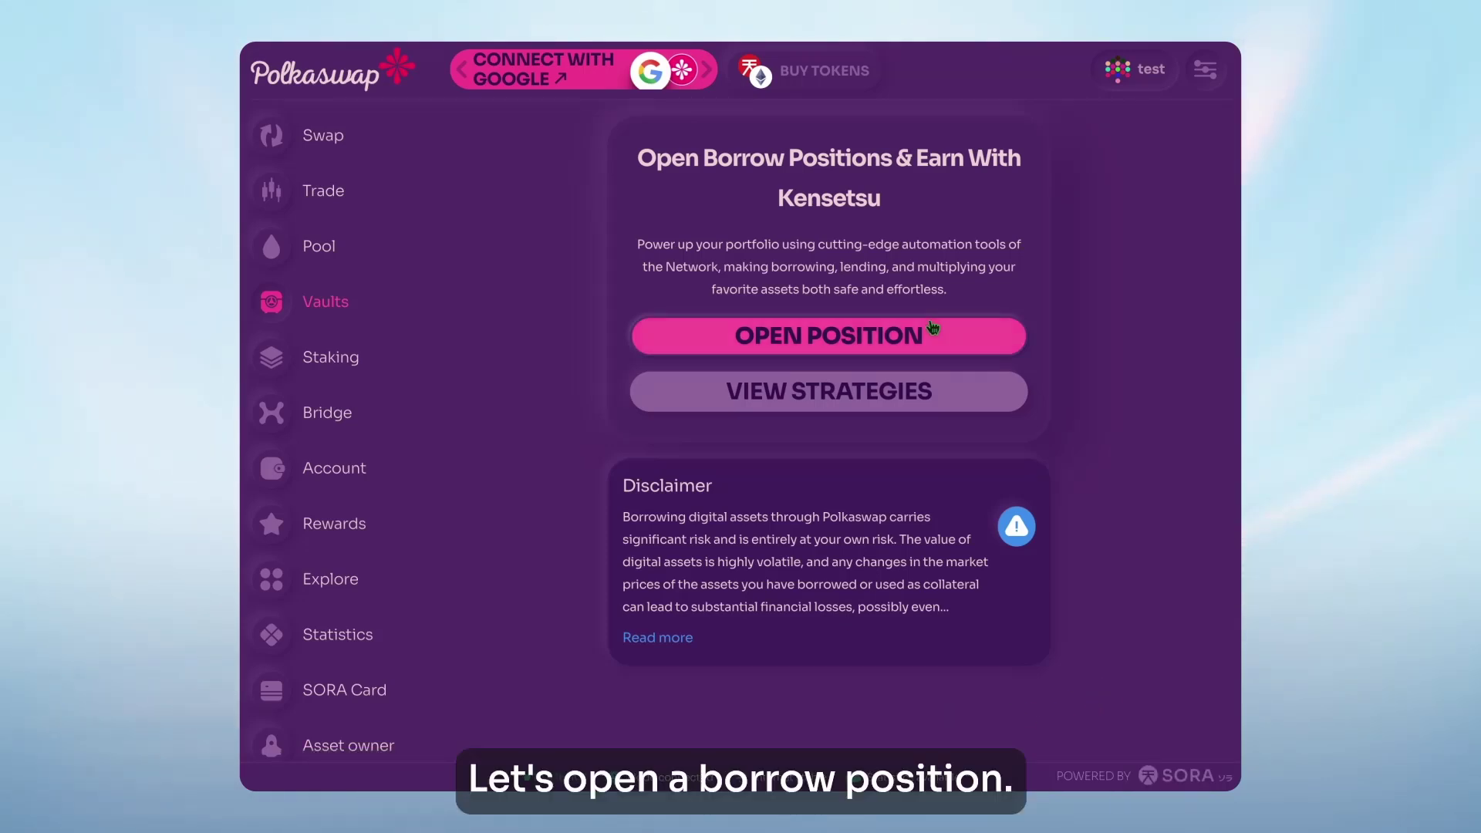
# Open a new borrow position from the Kensetsu panel on the Vaults page
pyautogui.click(866, 337)
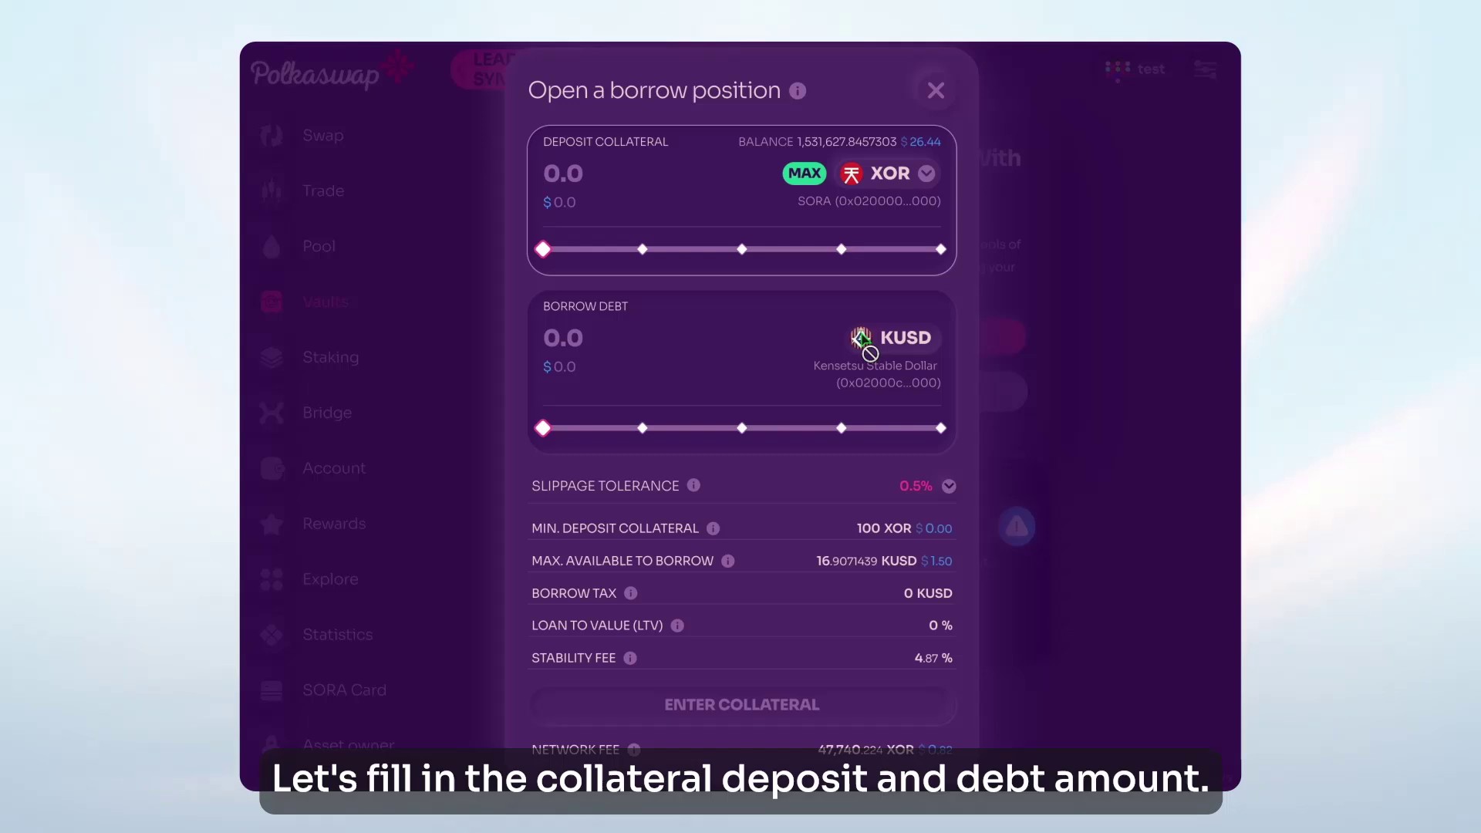
# Switch the collateral token from XOR to DAI and enter 100 DAI
pyautogui.click(903, 183)
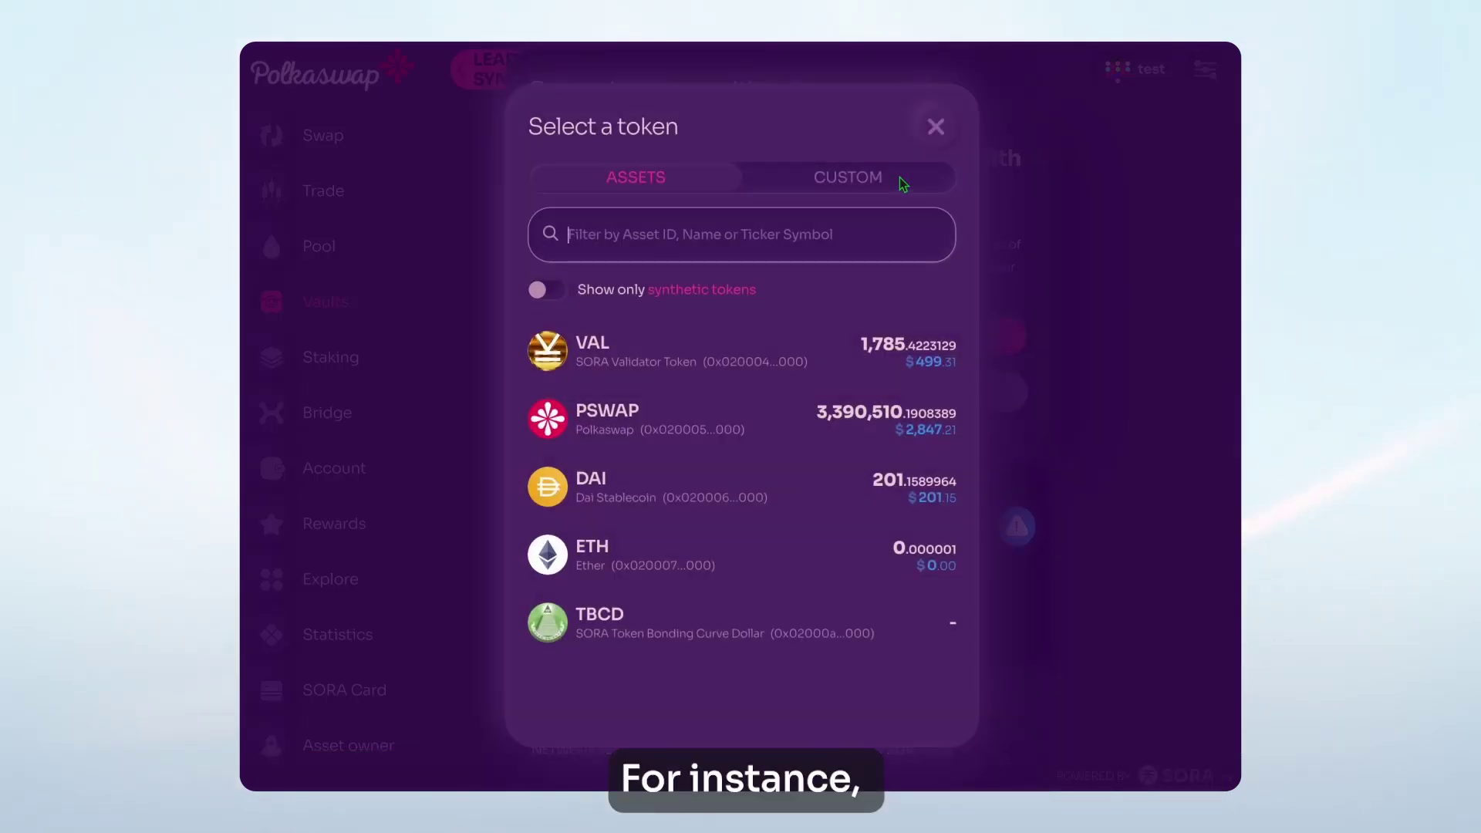
pyautogui.click(770, 501)
pyautogui.write('100')
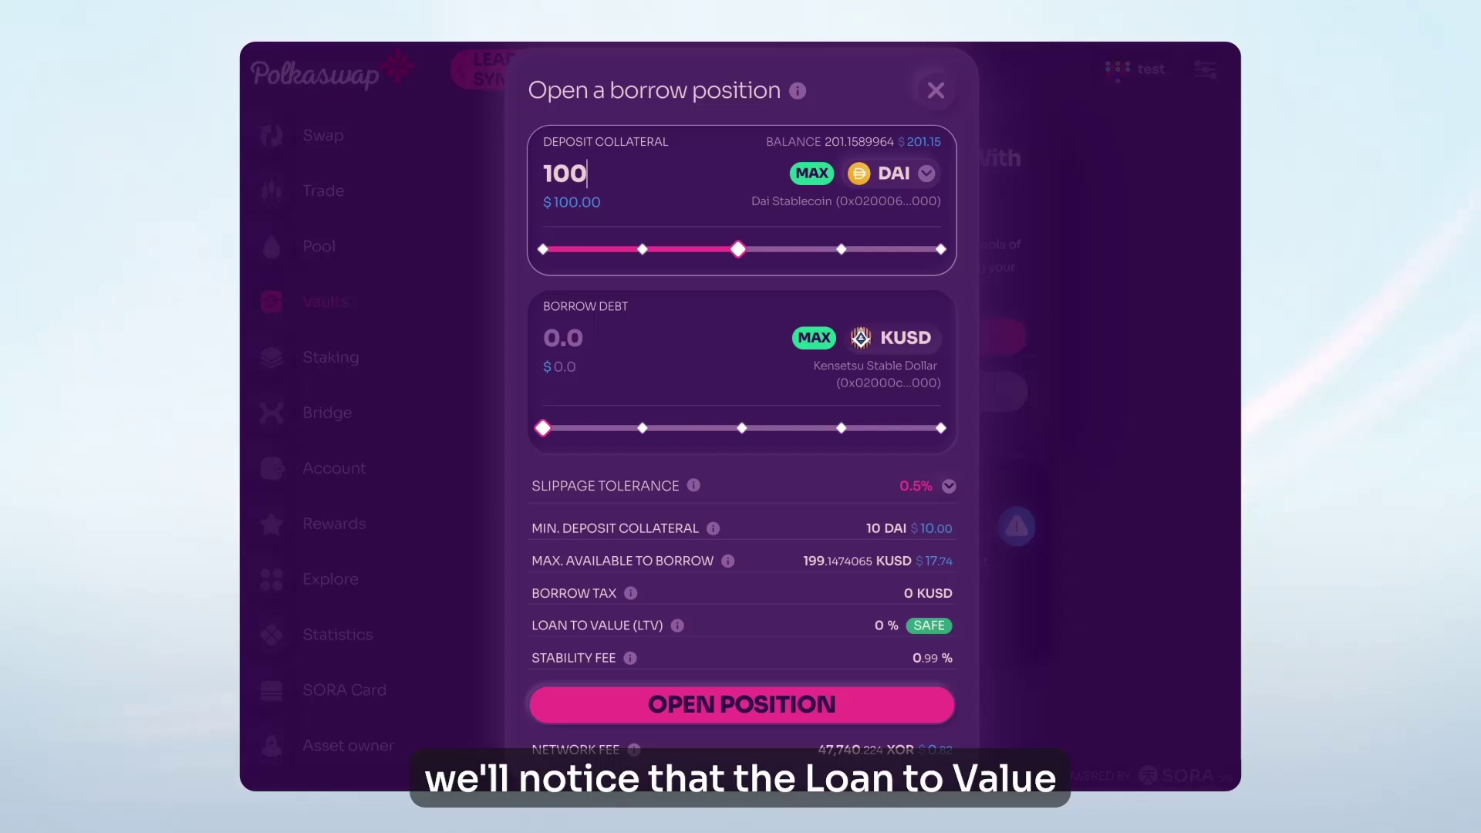
# Set the KUSD borrow debt to 50 and submit the new position
pyautogui.moveTo(542, 428); pyautogui.dragTo(708, 423)
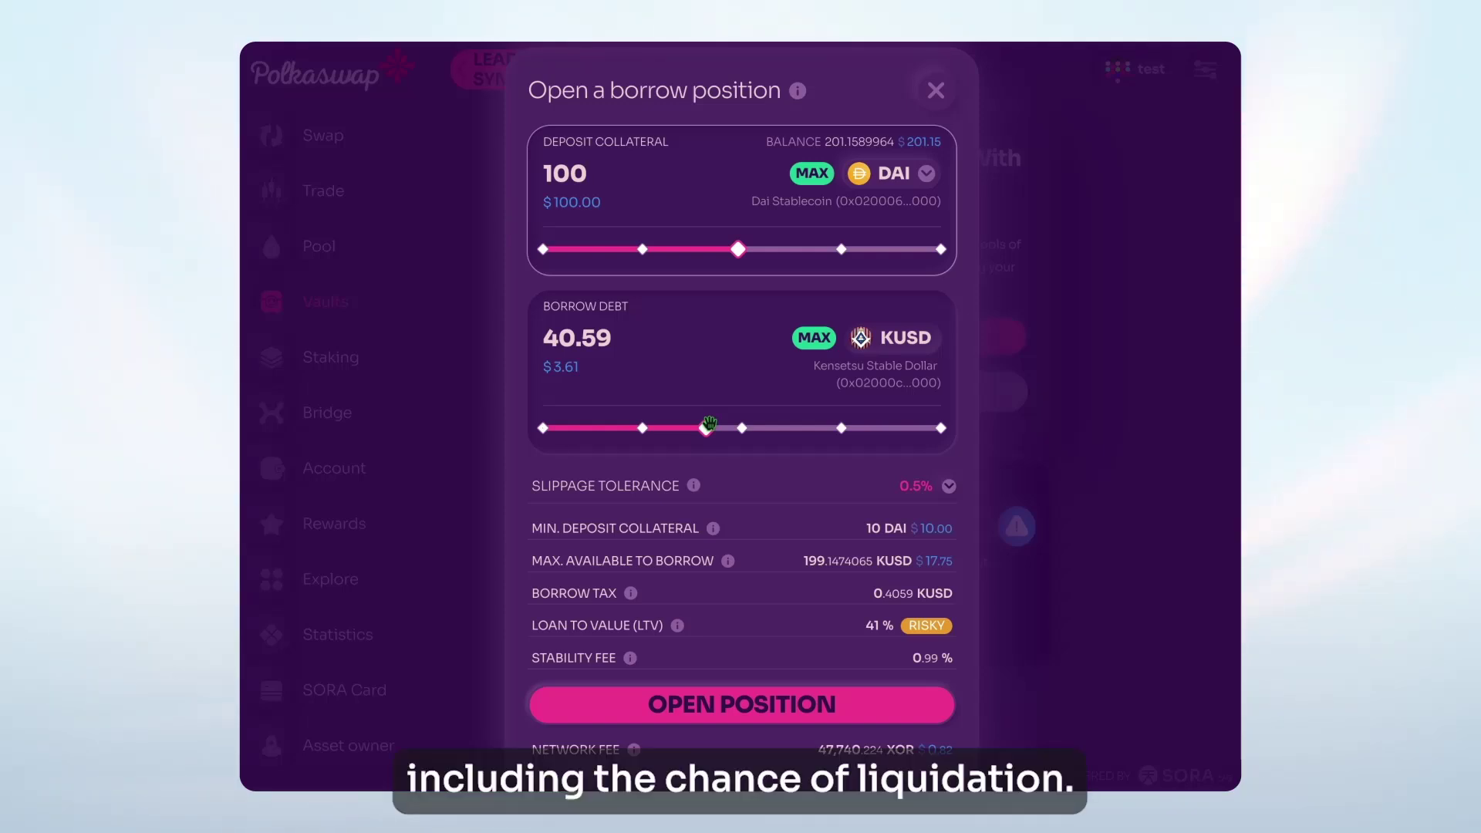
pyautogui.click(577, 337)
pyautogui.write('50')
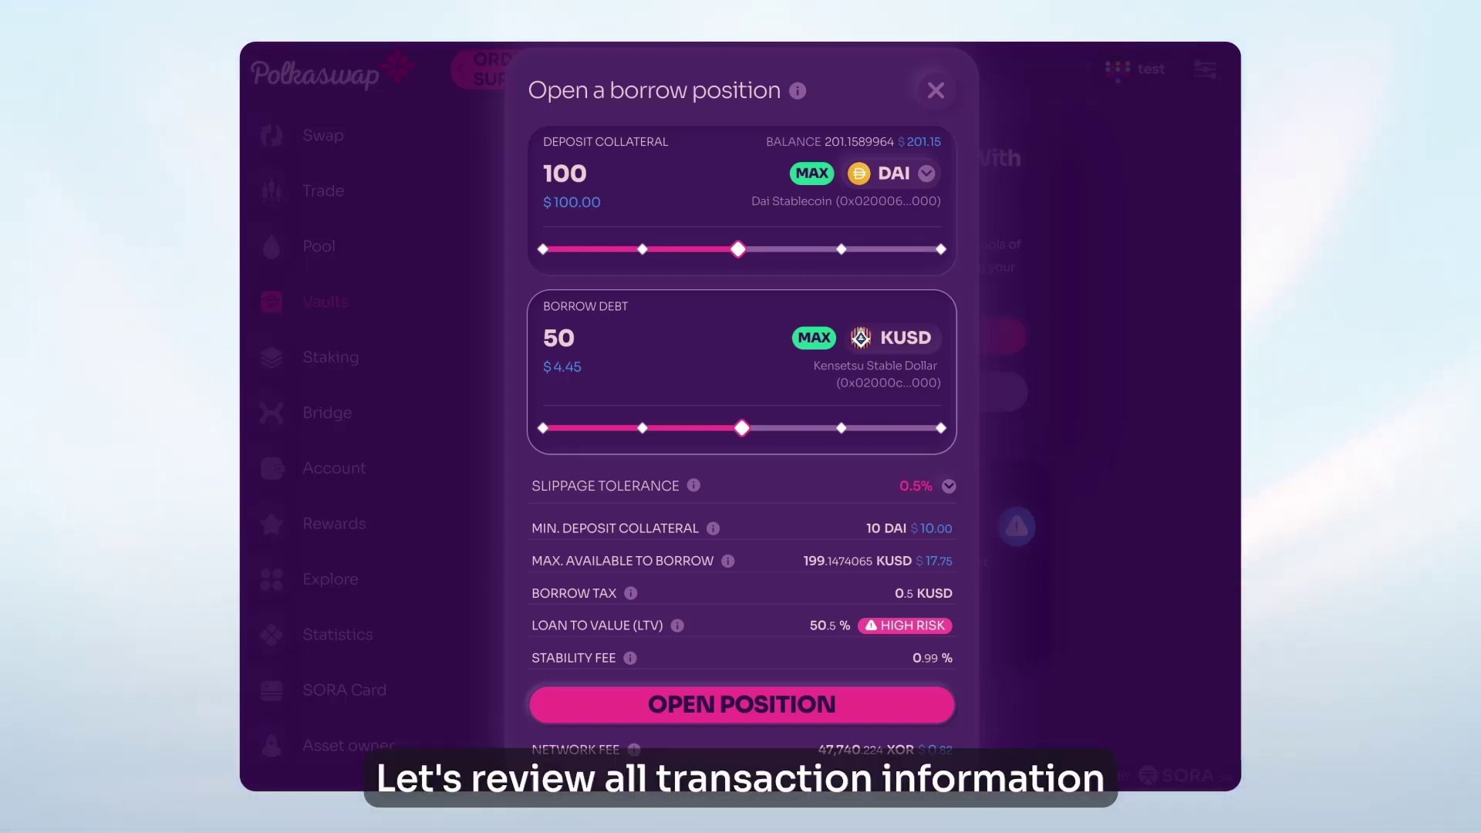
pyautogui.click(733, 702)
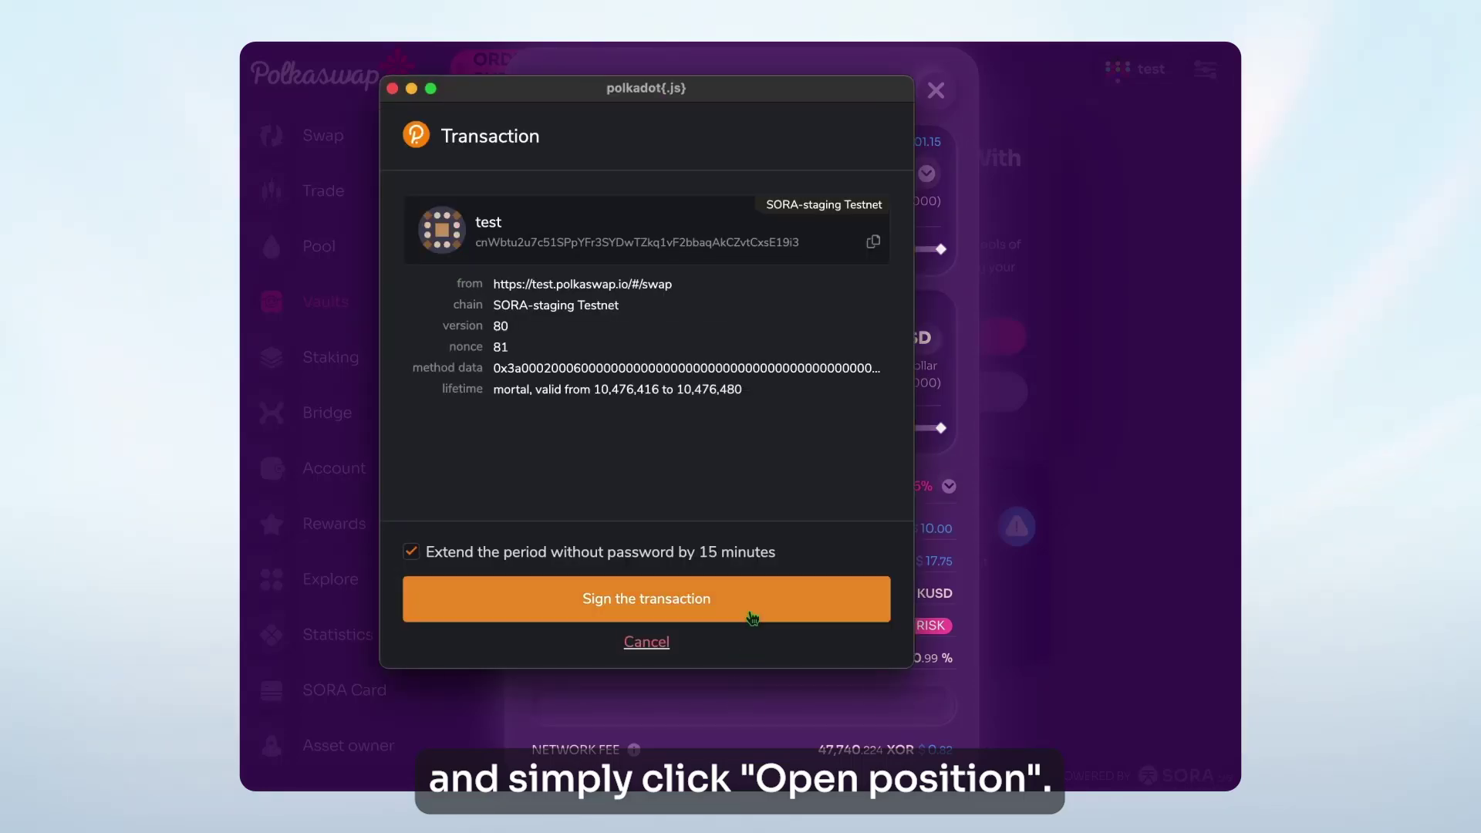
# Sign the position-opening transaction in polkadot{.js}
pyautogui.click(750, 609)
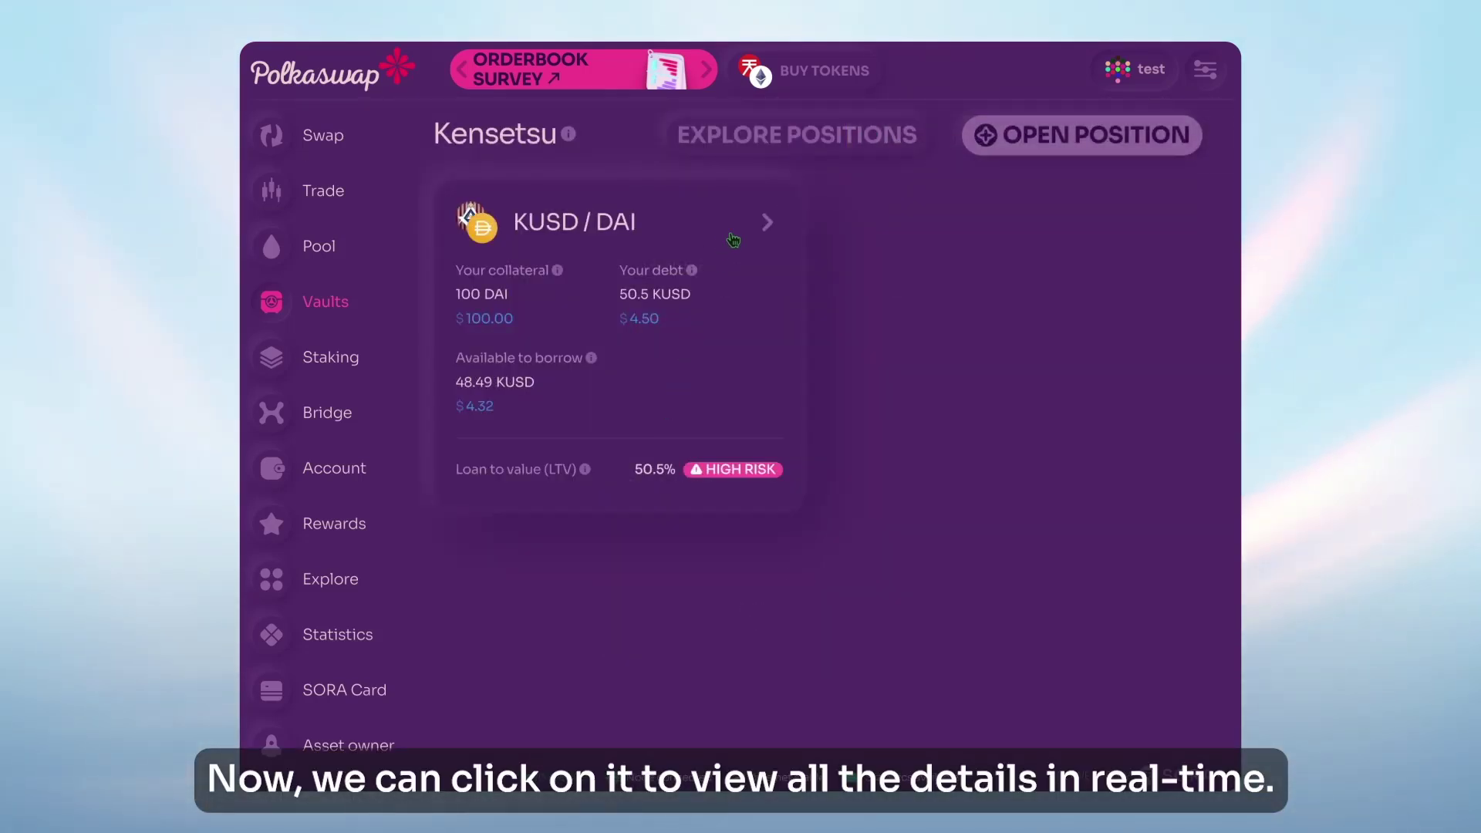
# Open the KUSD/DAI vault and review its 100 DAI collateral, 50.5 KUSD debt and 50.5% LTV
pyautogui.click(746, 272)
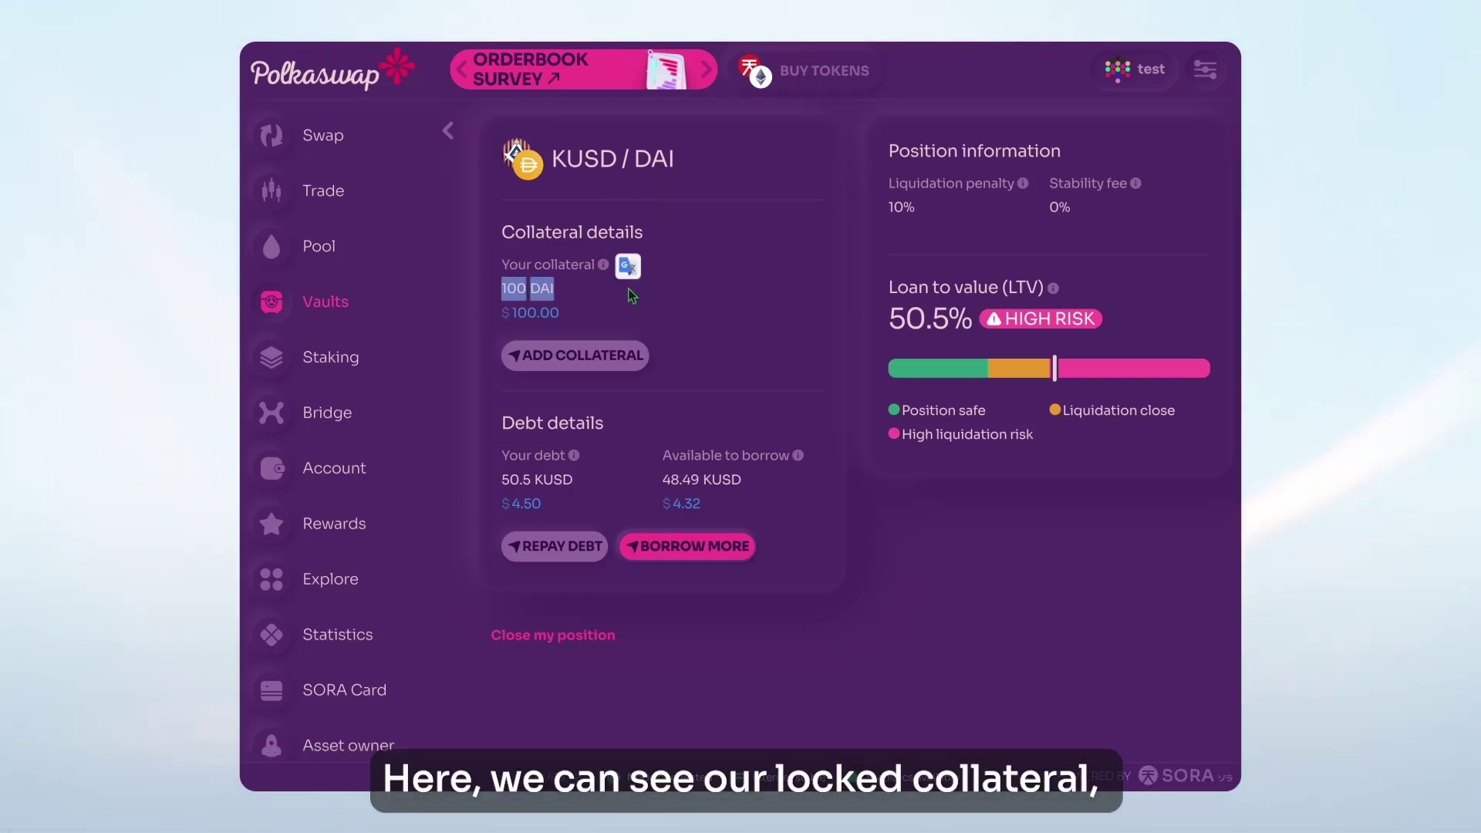
pyautogui.moveTo(497, 479); pyautogui.dragTo(783, 482)
pyautogui.click(777, 500)
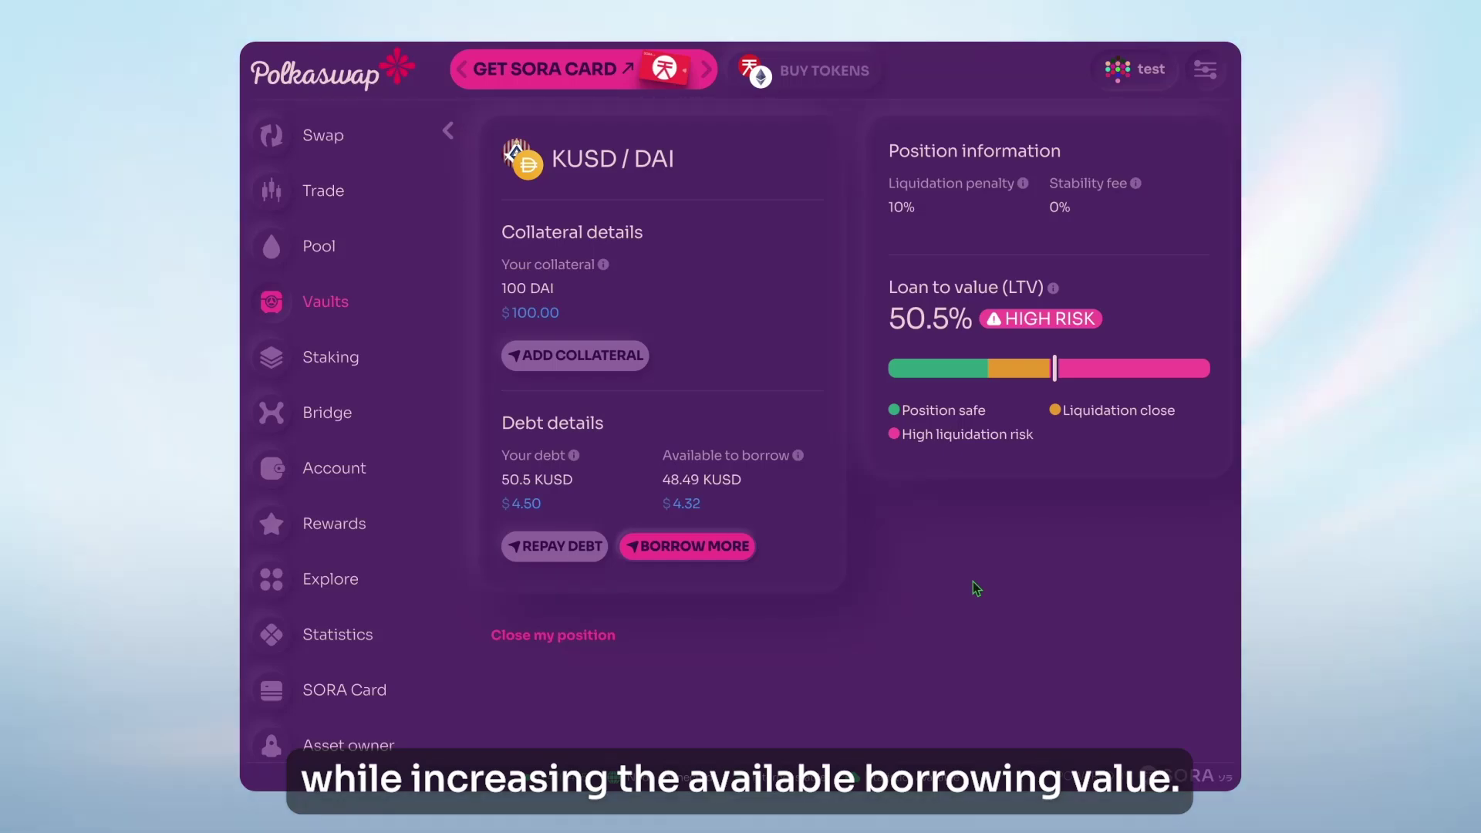
# Deposit 50 more DAI as collateral and sign it, reaching 150 DAI at 33.67% LTV
pyautogui.click(574, 354)
pyautogui.write('50')
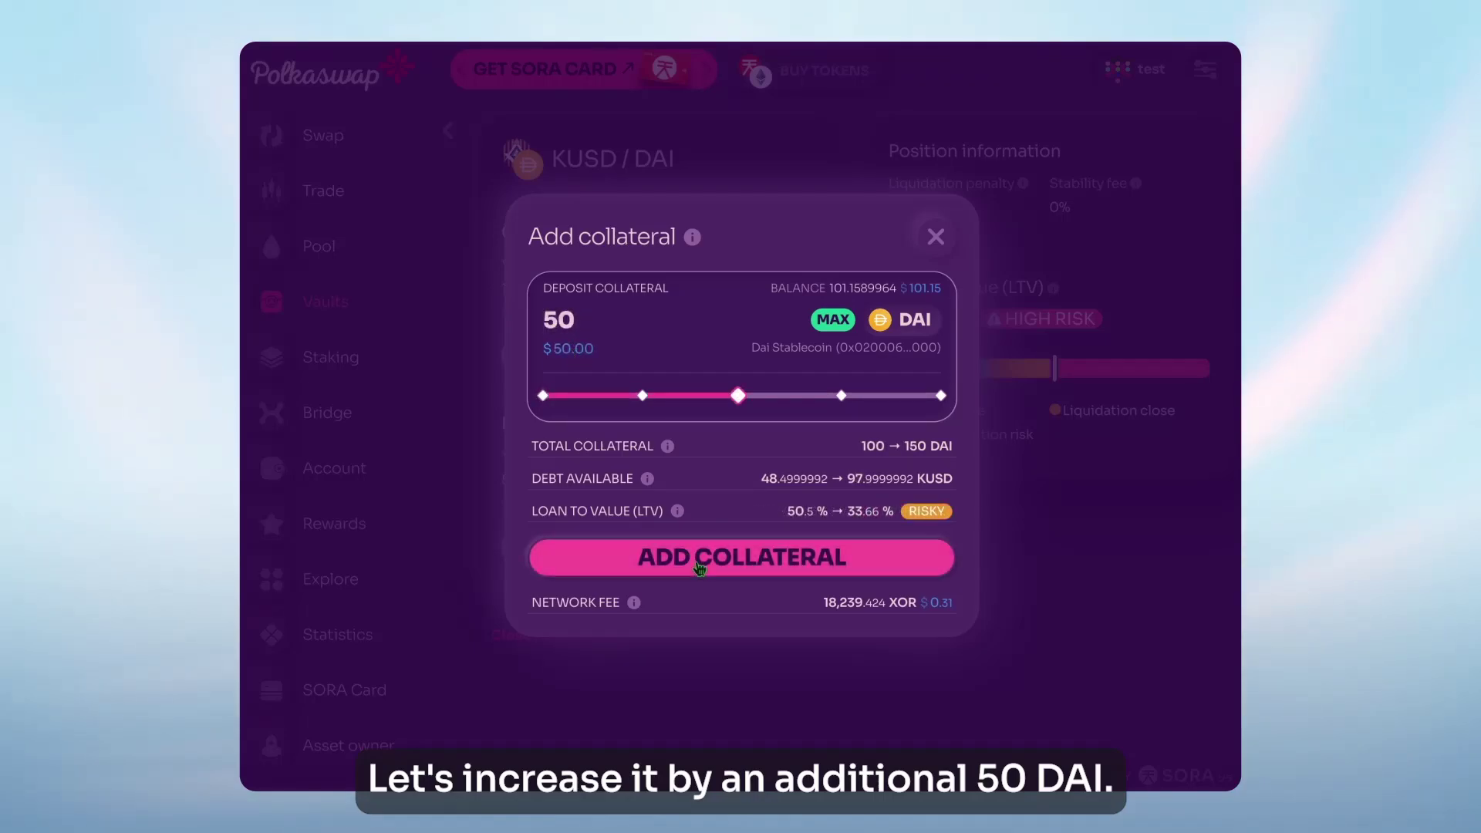
pyautogui.click(706, 559)
pyautogui.click(757, 599)
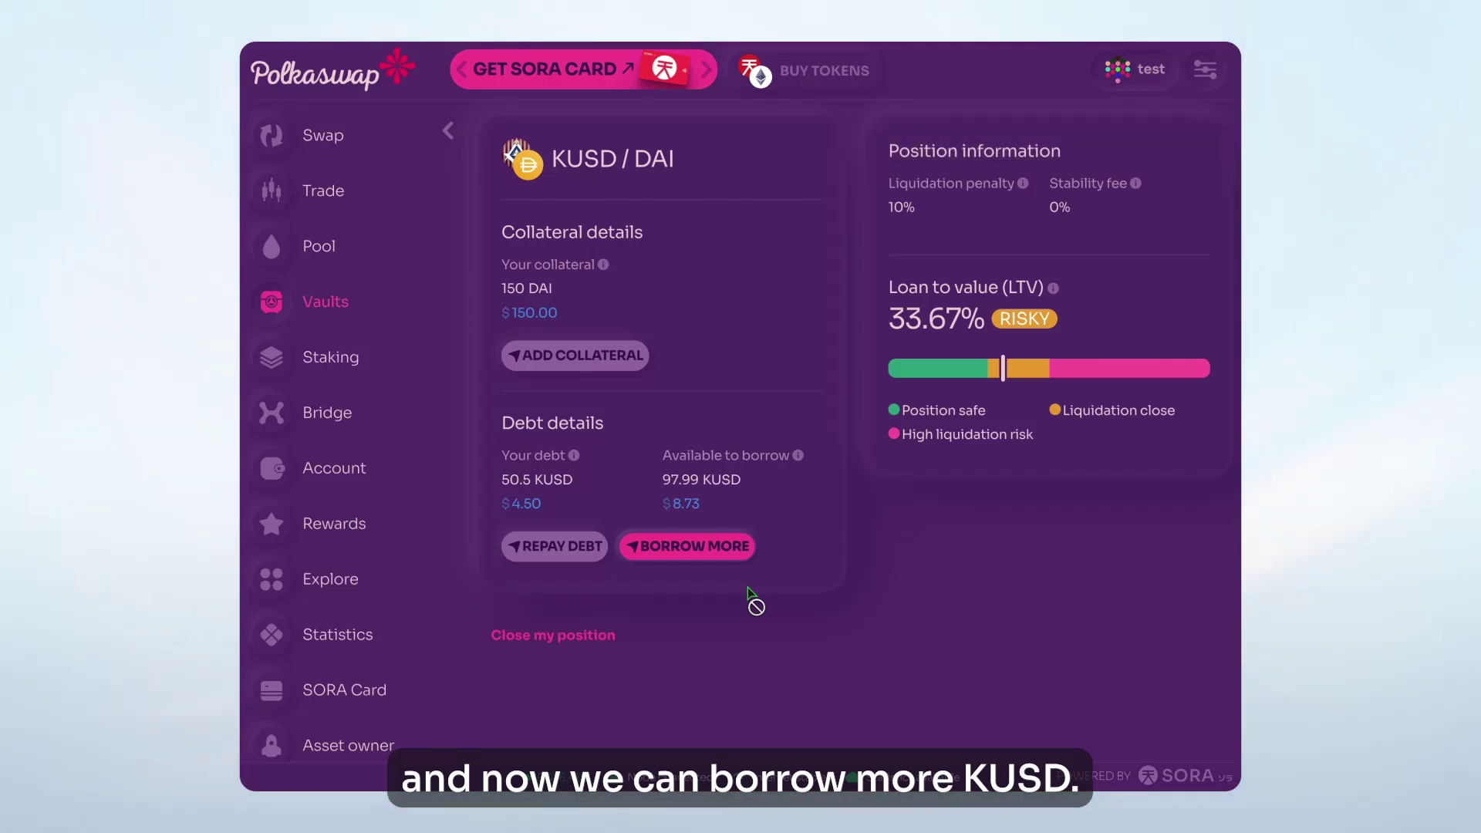
# Borrow an extra 10 KUSD and sign it, raising debt to 60.6 KUSD at 40.4% LTV
pyautogui.click(694, 548)
pyautogui.write('10')
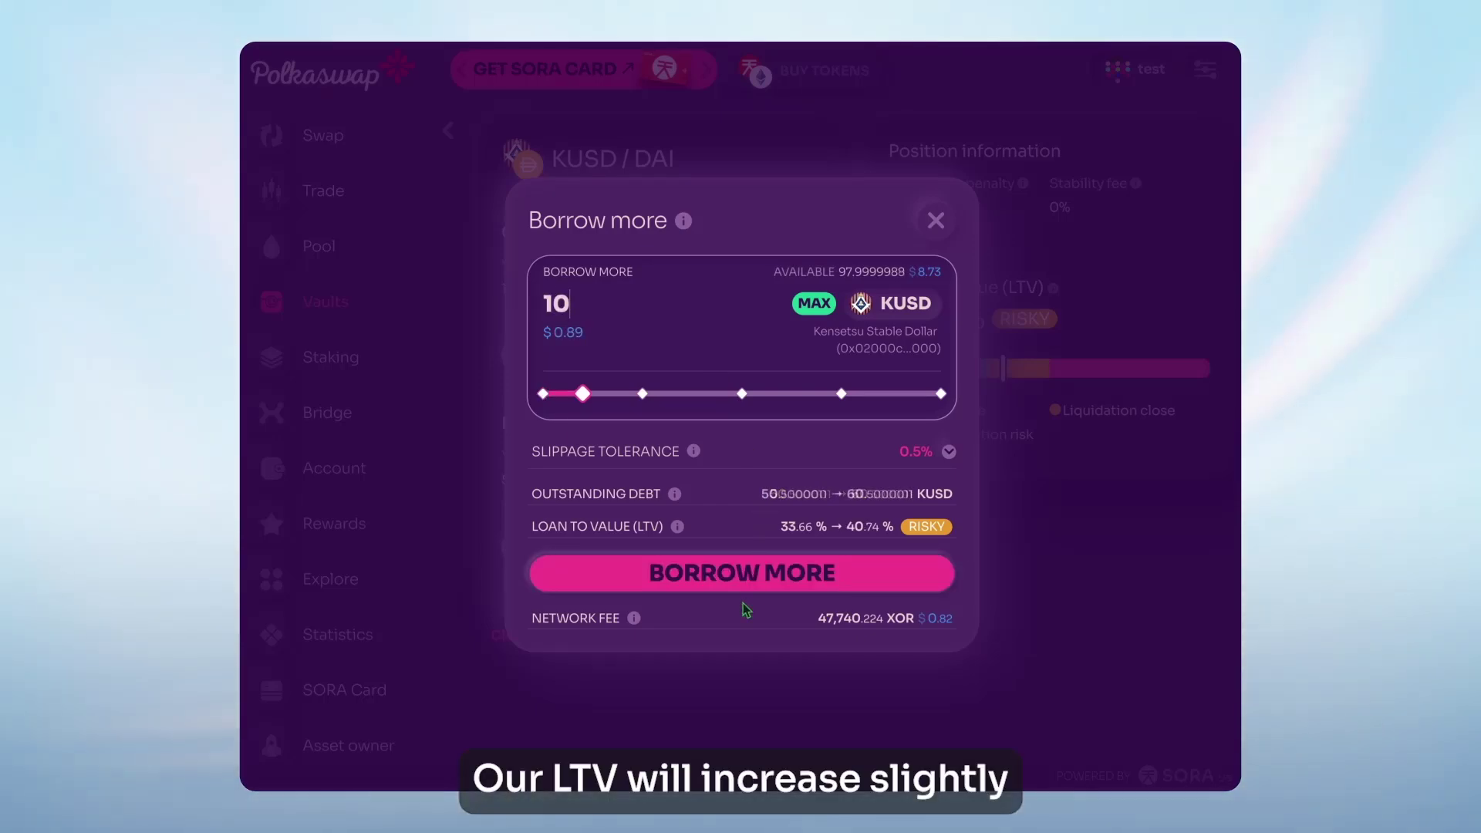
pyautogui.click(741, 577)
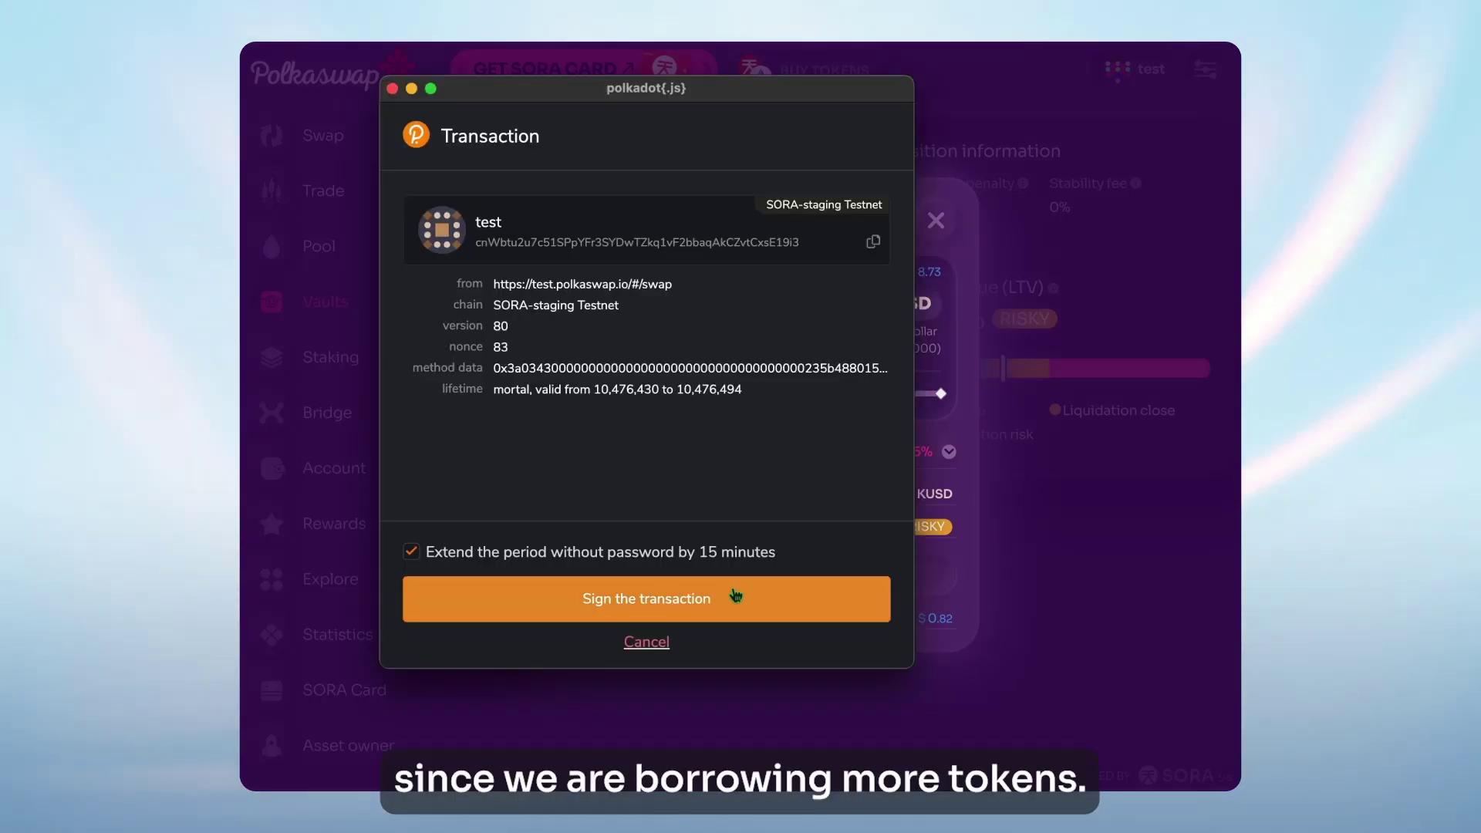
pyautogui.click(734, 595)
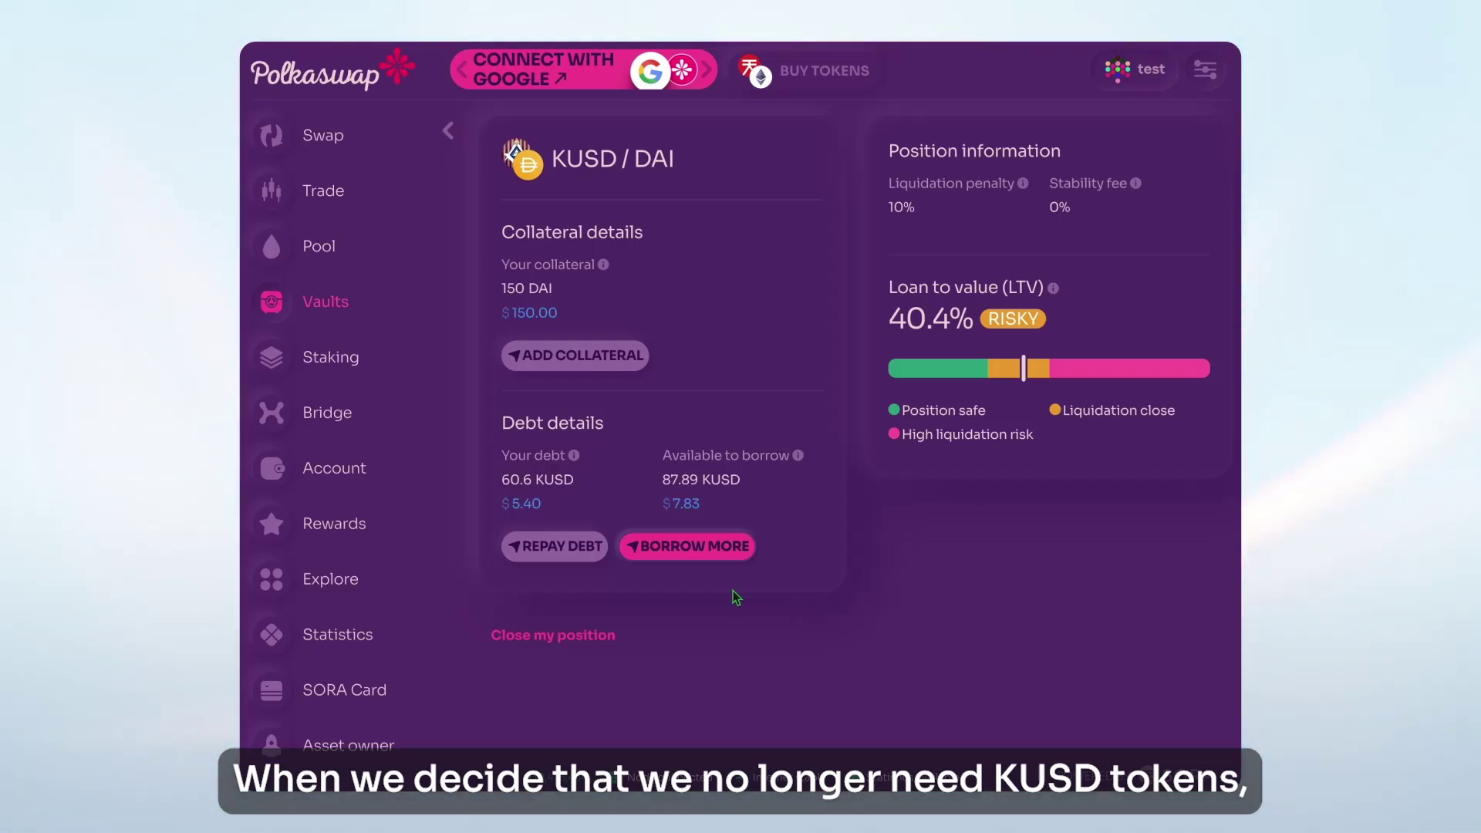
# Cancel the close-position dialog without closing and go back to the Kensetsu vaults list
pyautogui.click(546, 636)
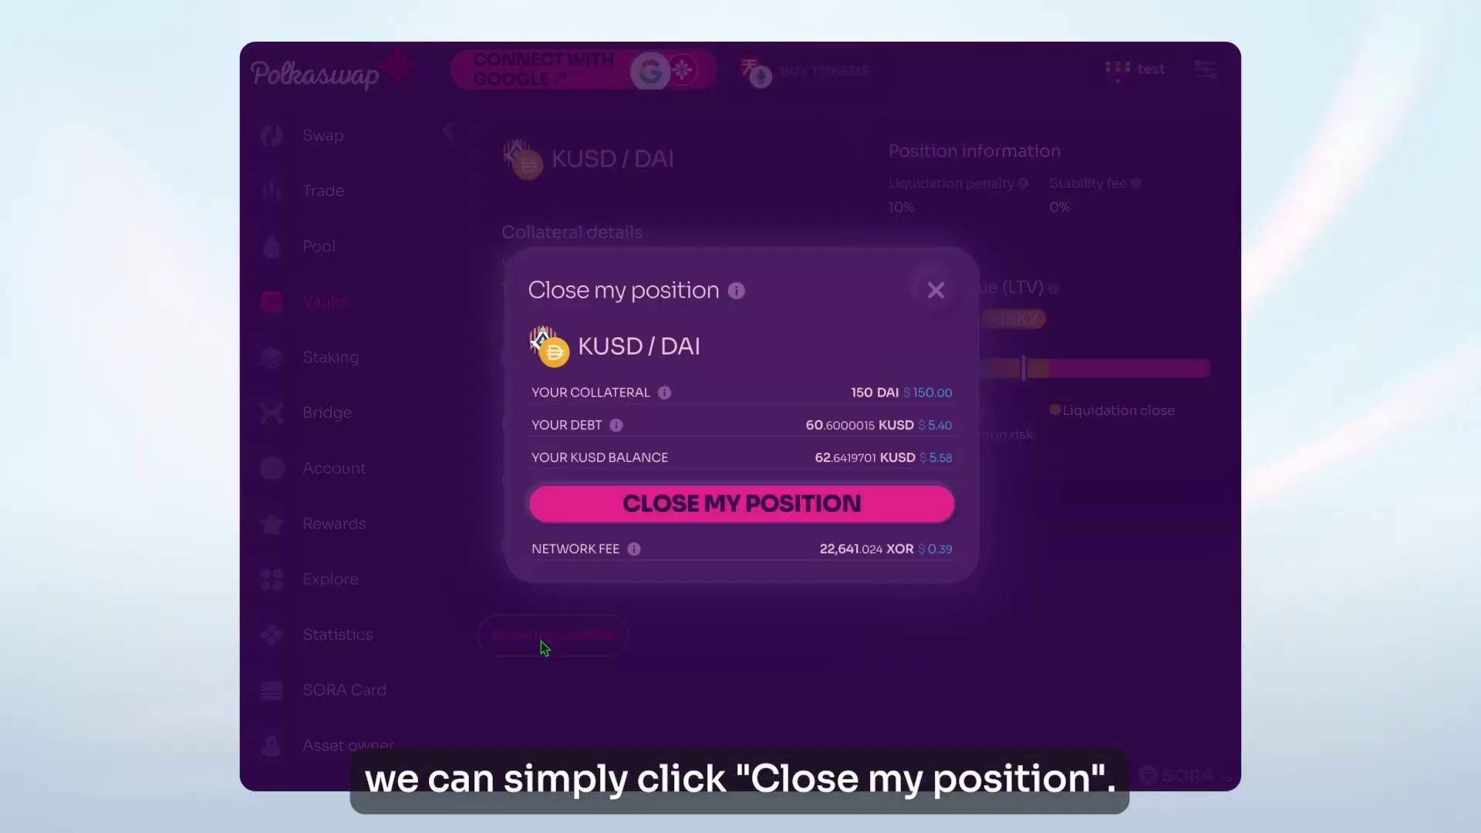
pyautogui.click(755, 670)
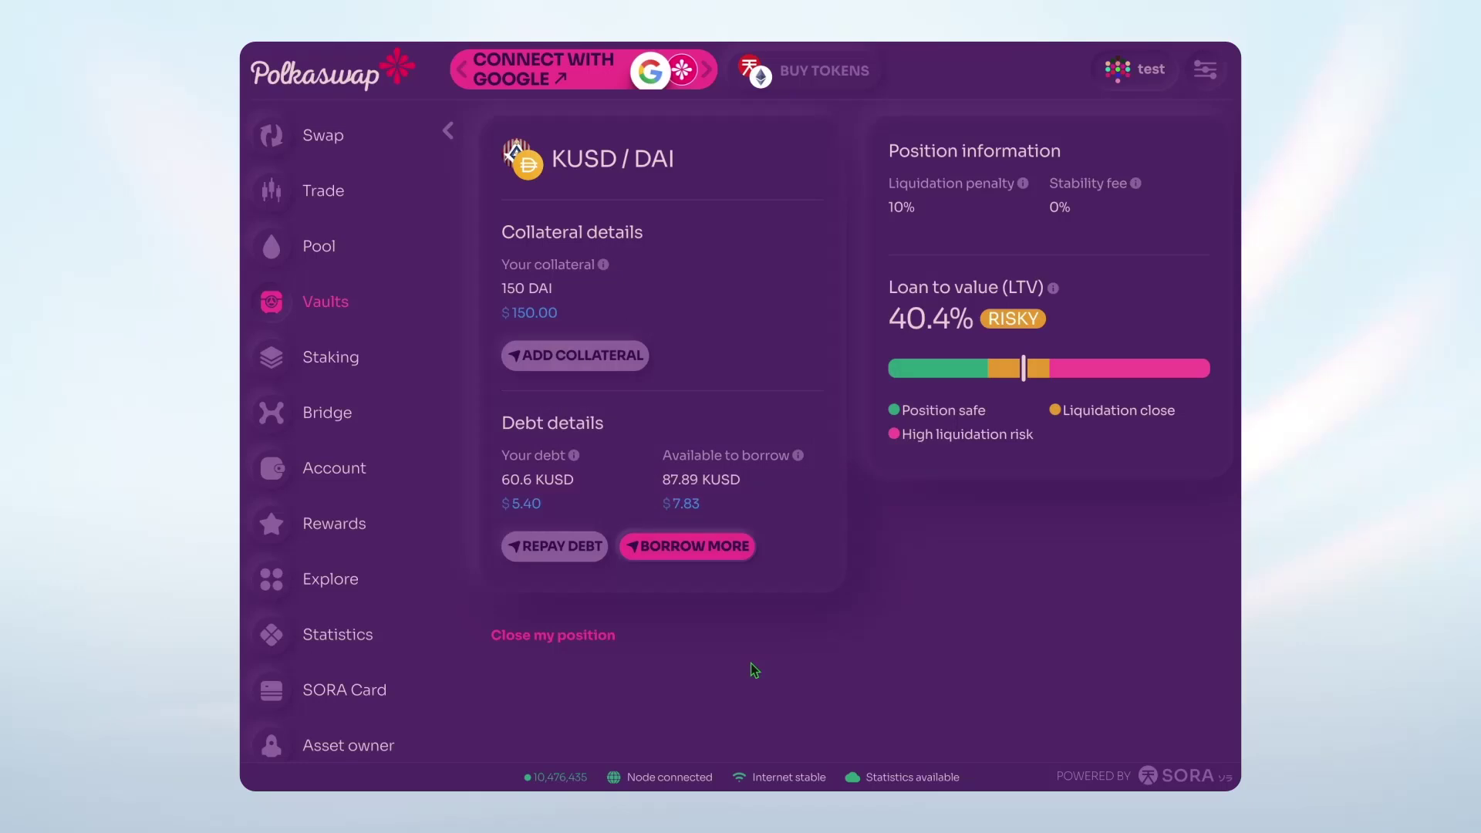
pyautogui.click(448, 132)
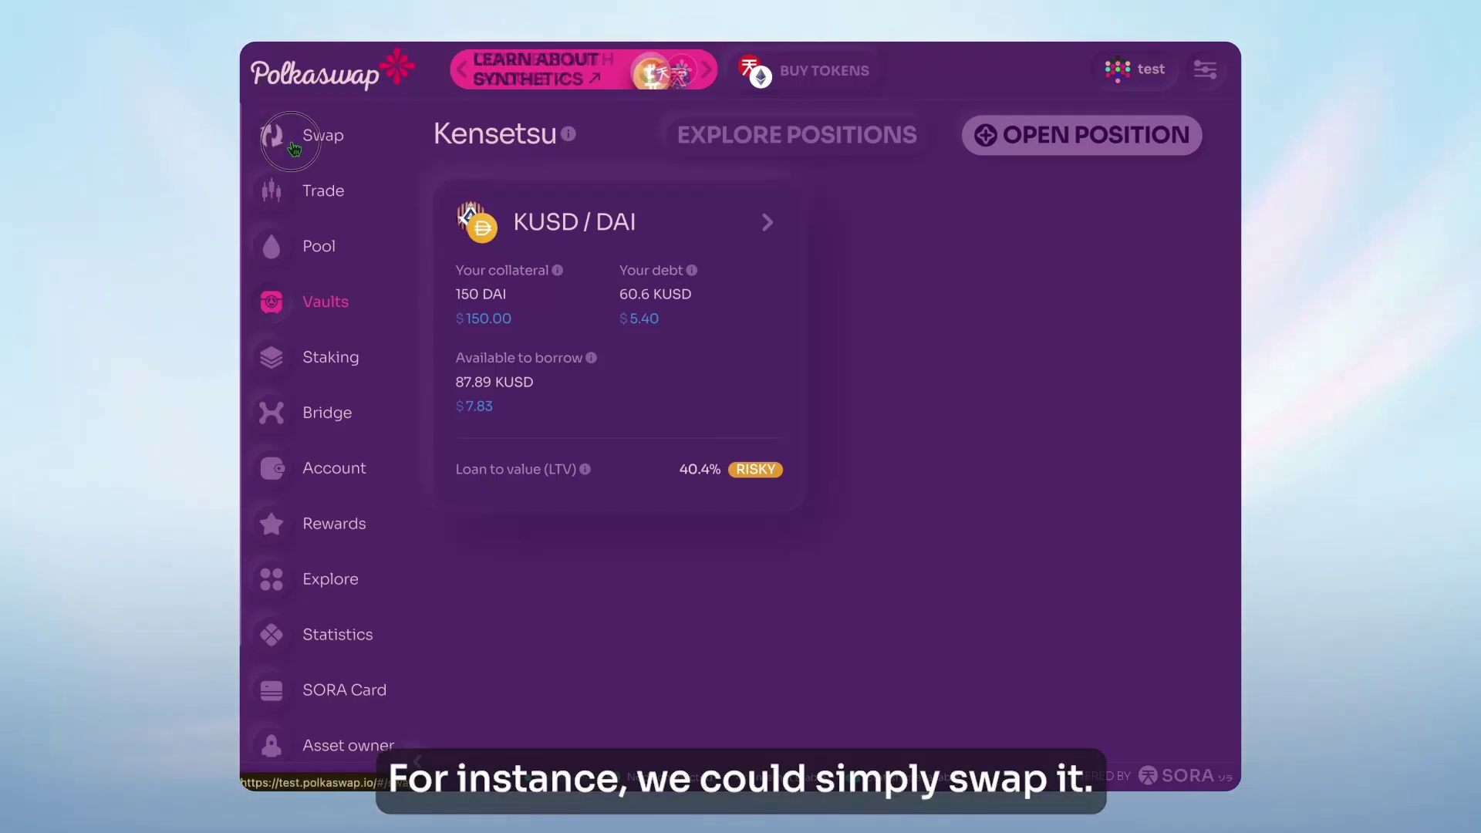
# Preview swapping 20 KUSD on the Swap page, then switch to the Pool page
pyautogui.click(291, 145)
pyautogui.click(959, 224)
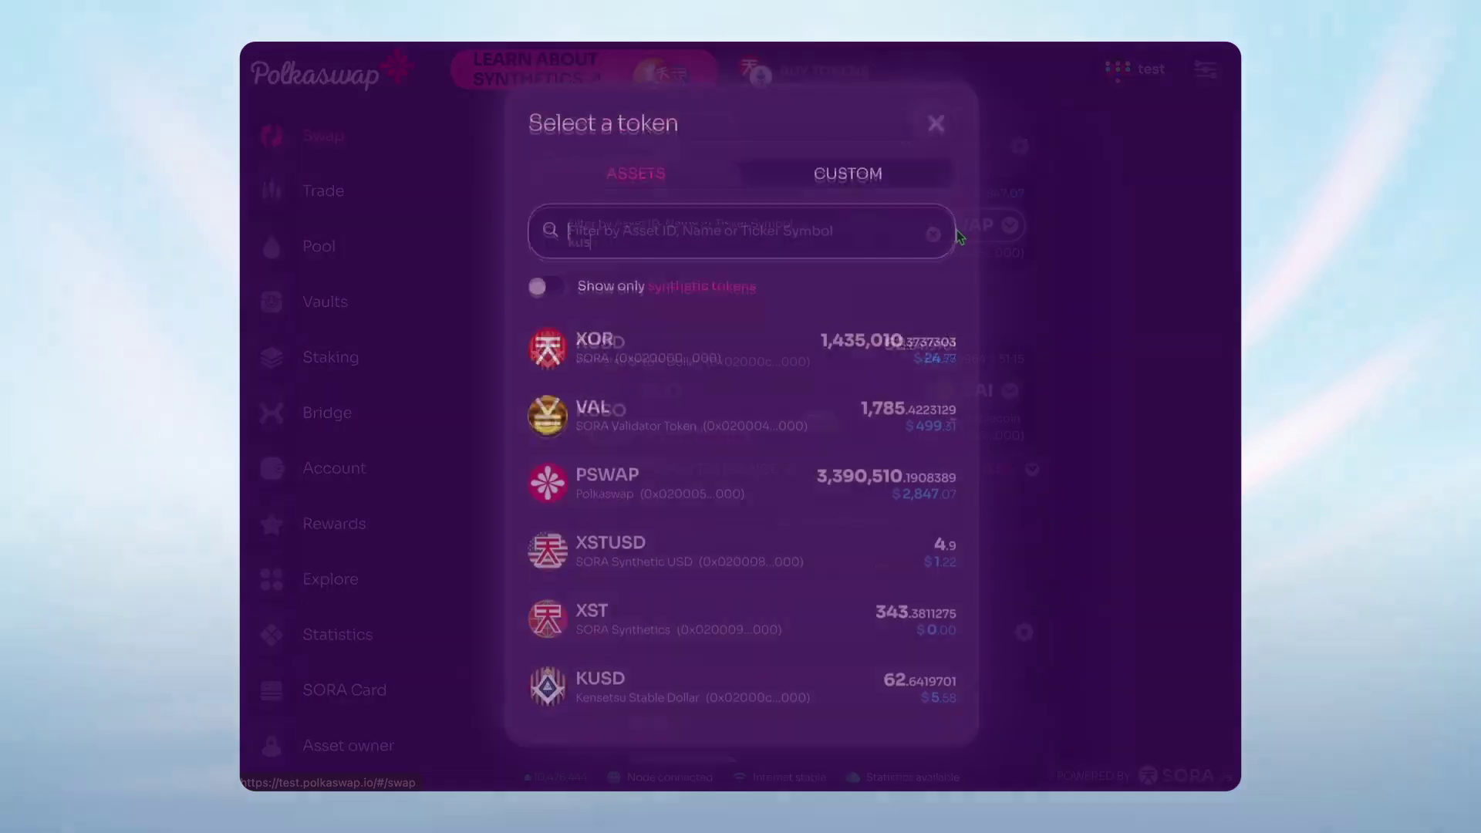
pyautogui.write('kusd')
pyautogui.click(886, 358)
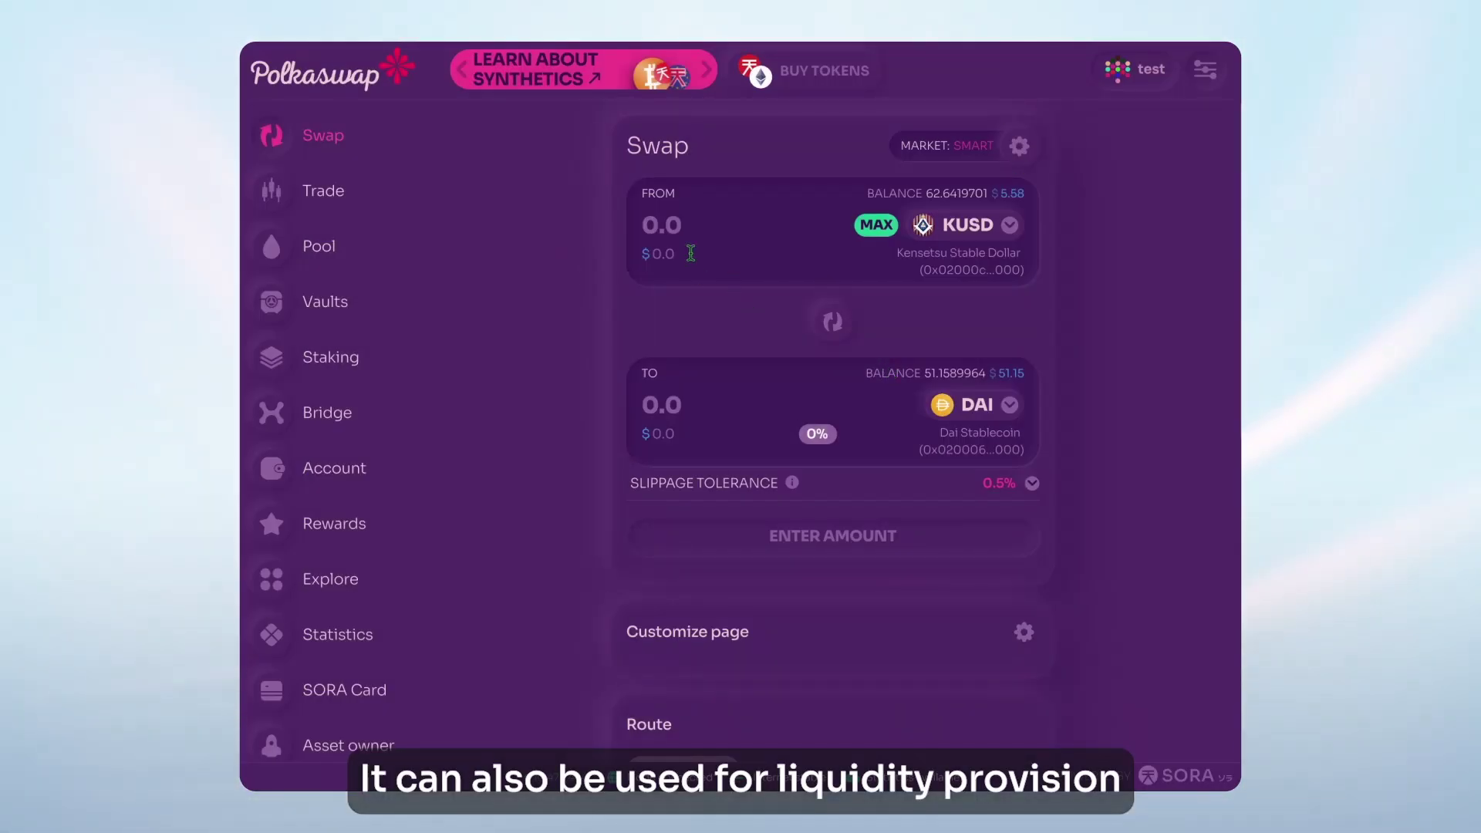
pyautogui.write('20')
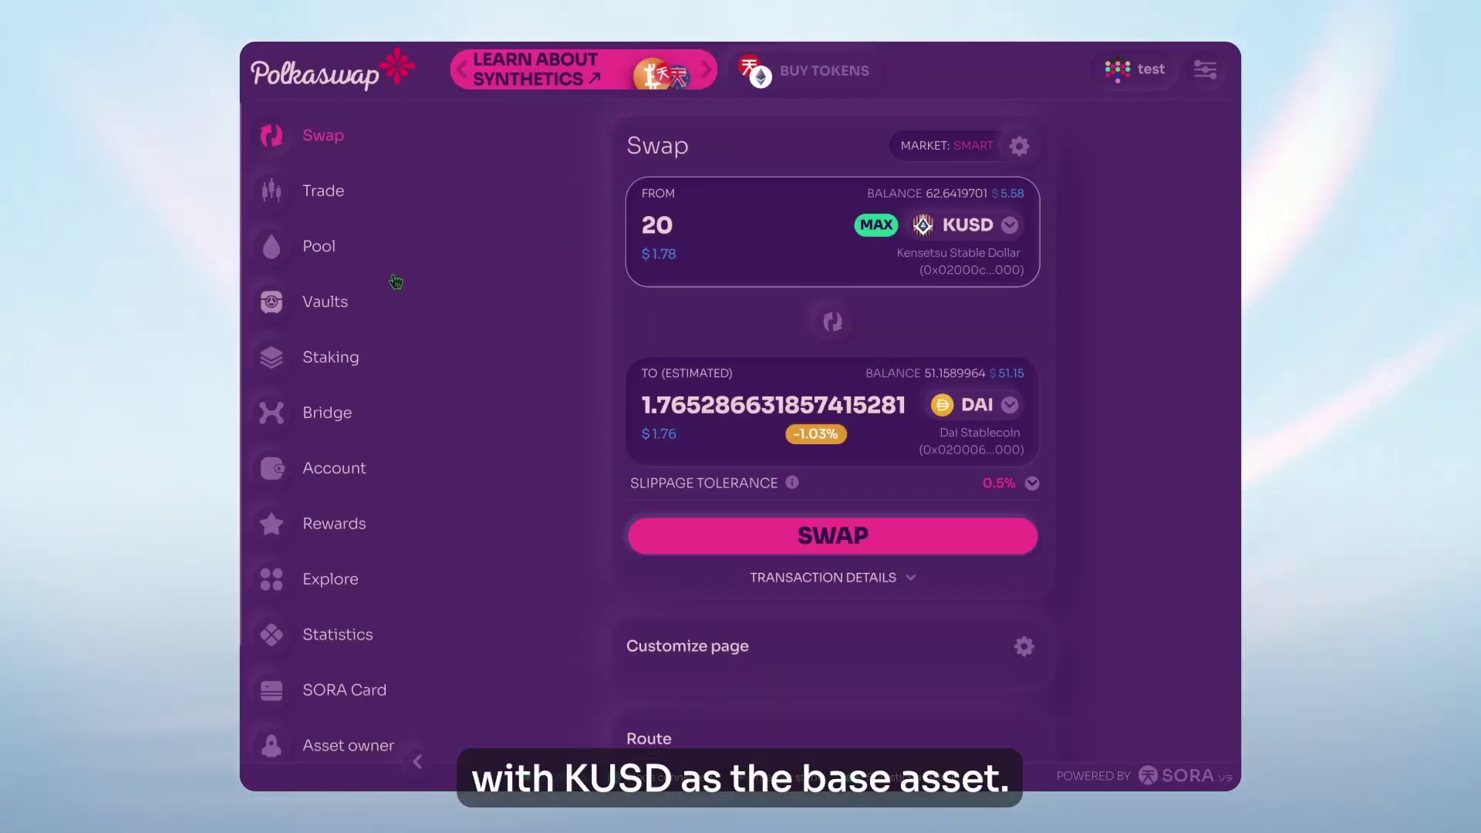
pyautogui.click(319, 231)
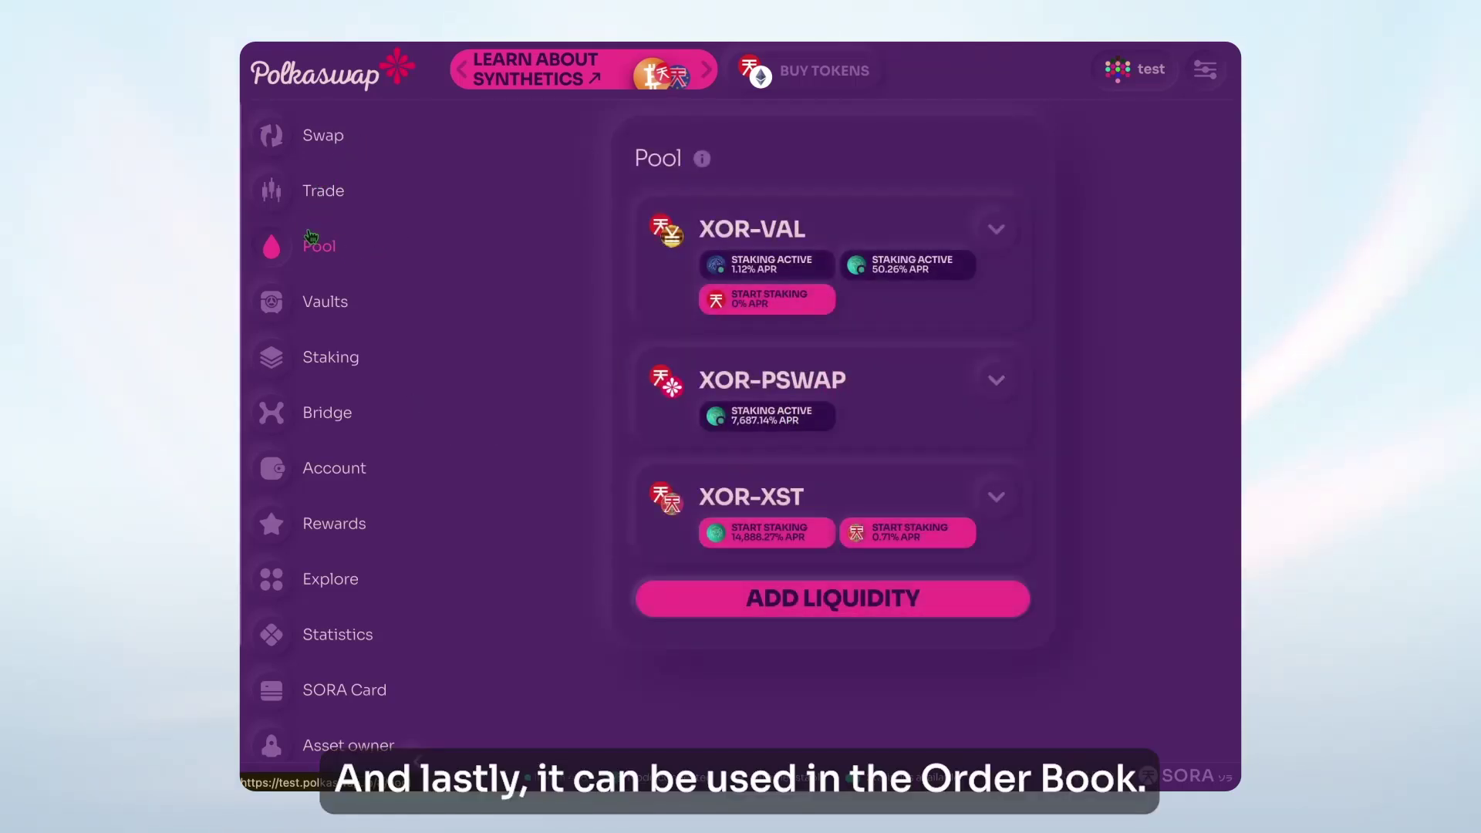
# View the XST/XOR order book on the Trade page, then return to Vaults
pyautogui.click(310, 199)
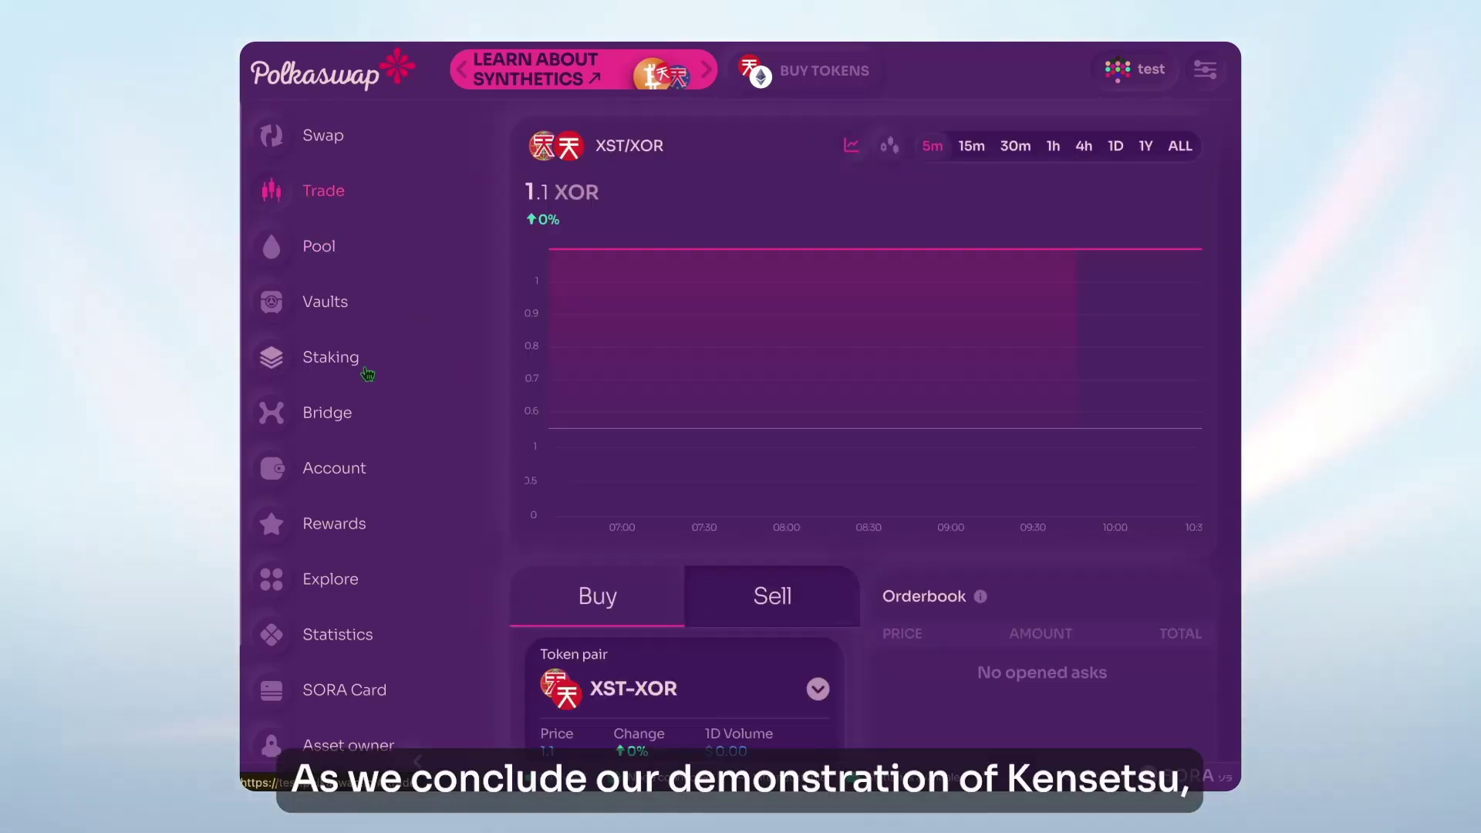
pyautogui.click(320, 306)
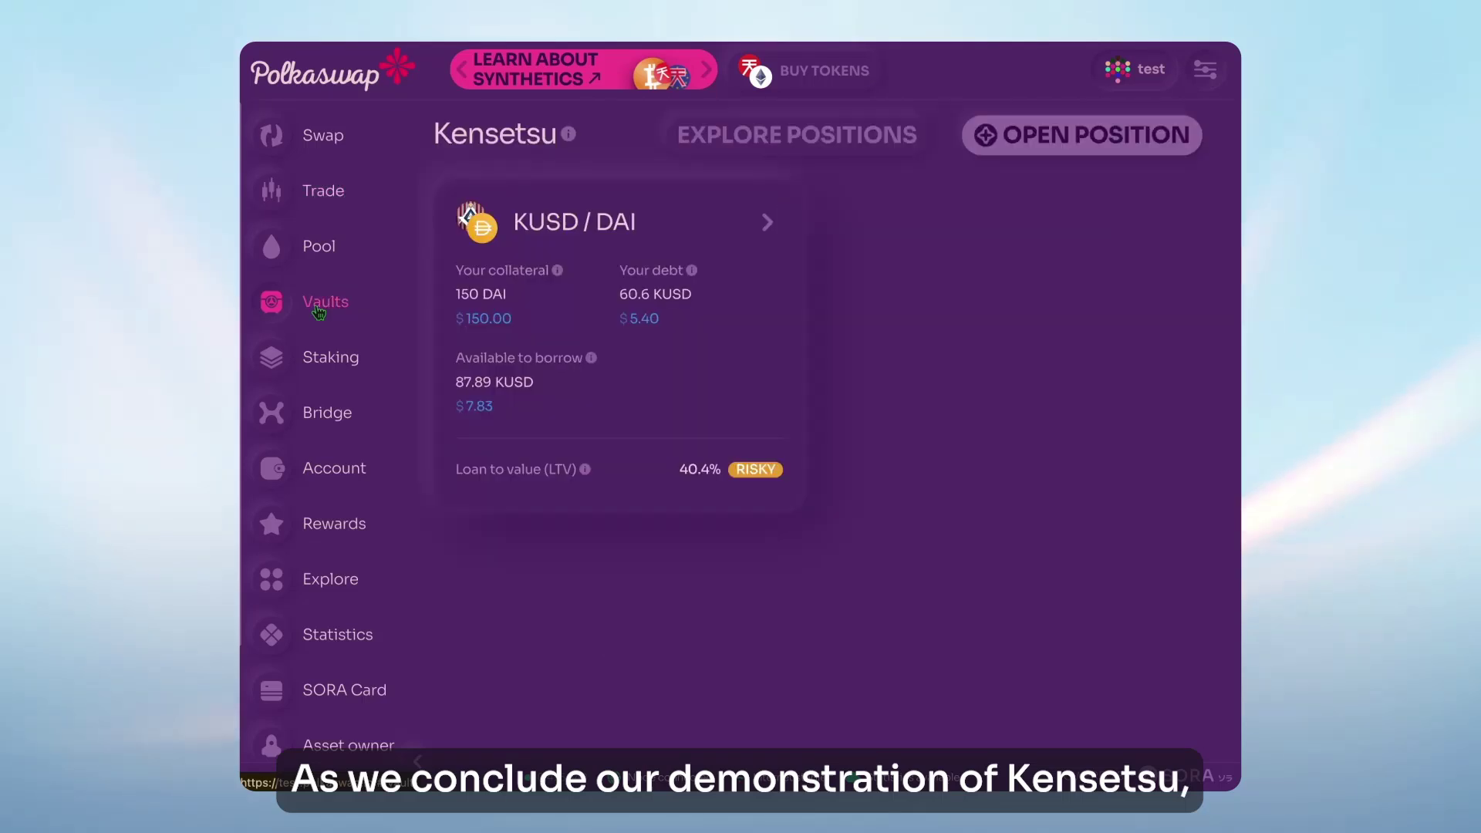